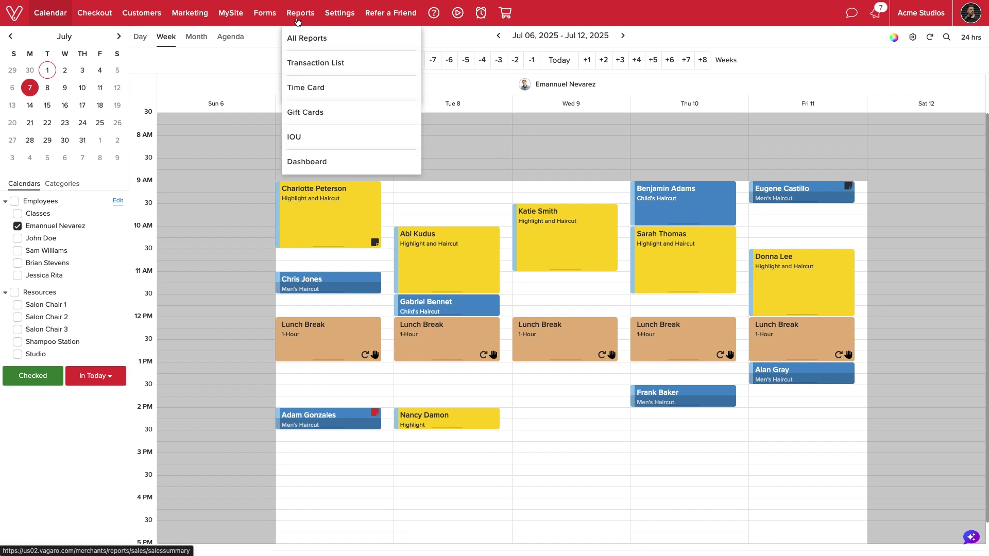
# Step: Open the Reports menu from the top navigation bar
pyautogui.click(299, 14)
pyautogui.moveTo(298, 22)
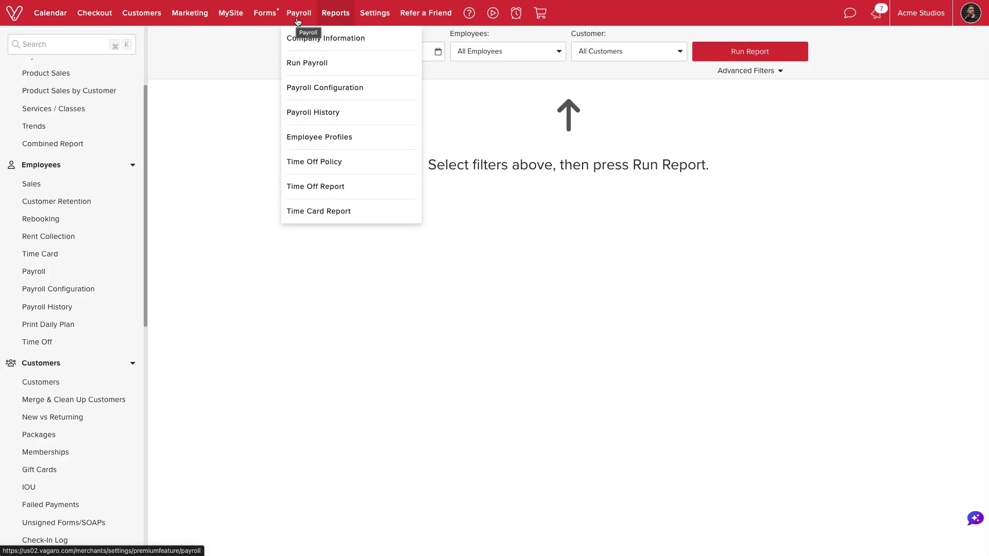
# Step: In Payroll Configuration, set an every-other-week schedule paid Fridays, first pay day Jul 11, 2025
pyautogui.click(108, 291)
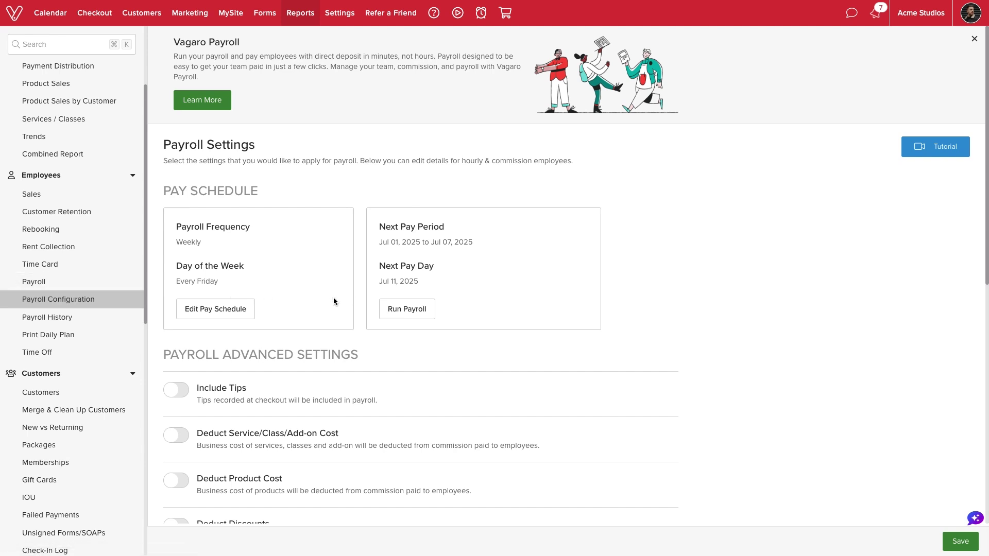
pyautogui.click(245, 310)
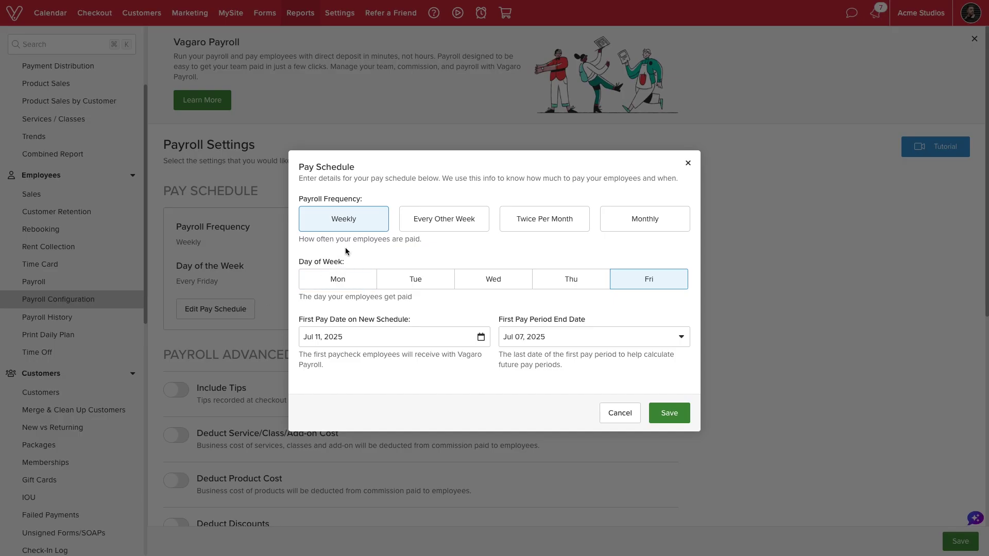
pyautogui.click(444, 231)
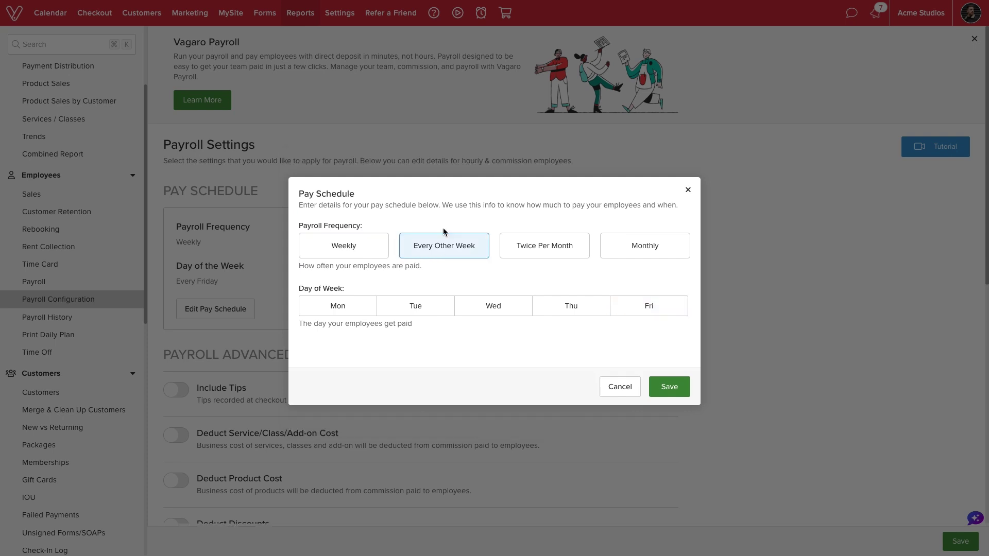
pyautogui.click(547, 252)
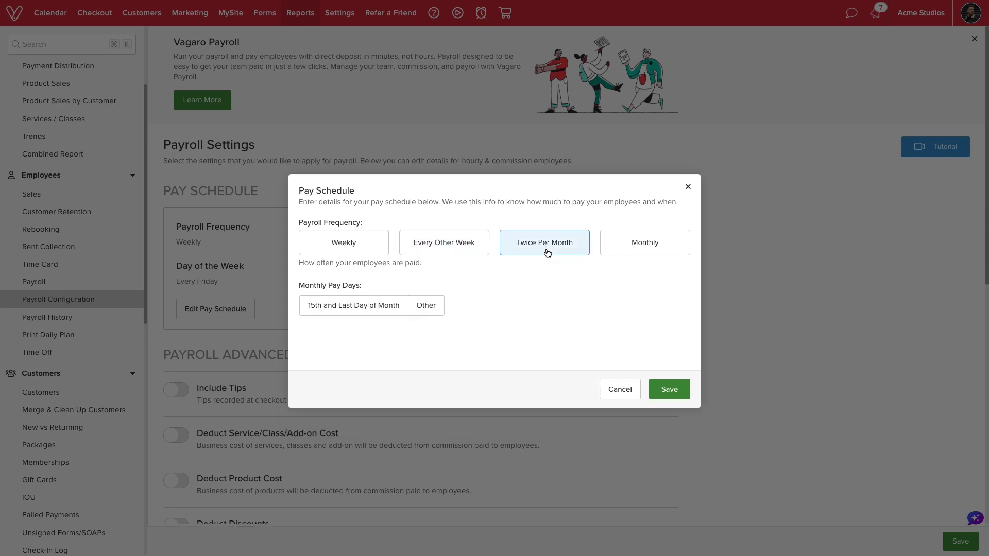
pyautogui.click(625, 254)
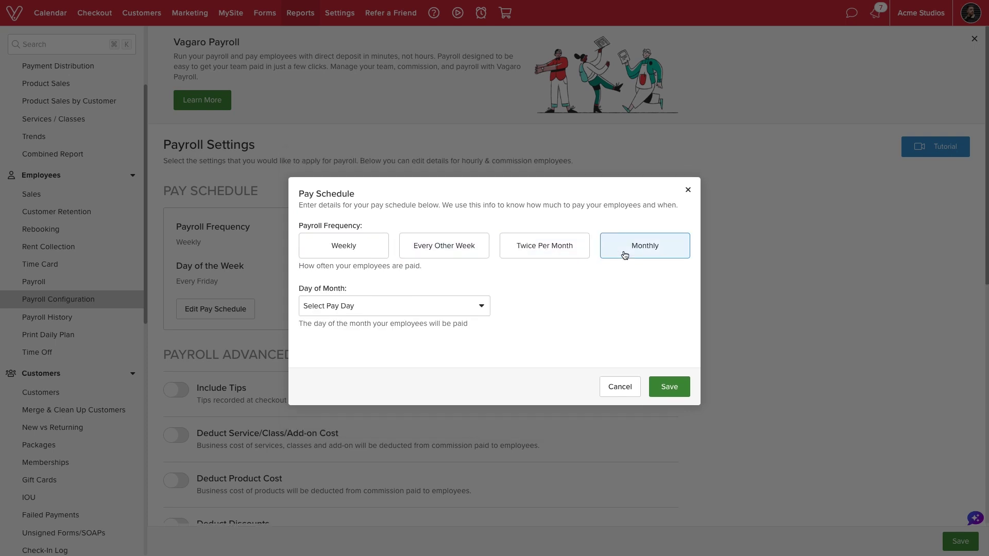
pyautogui.click(471, 252)
pyautogui.click(624, 306)
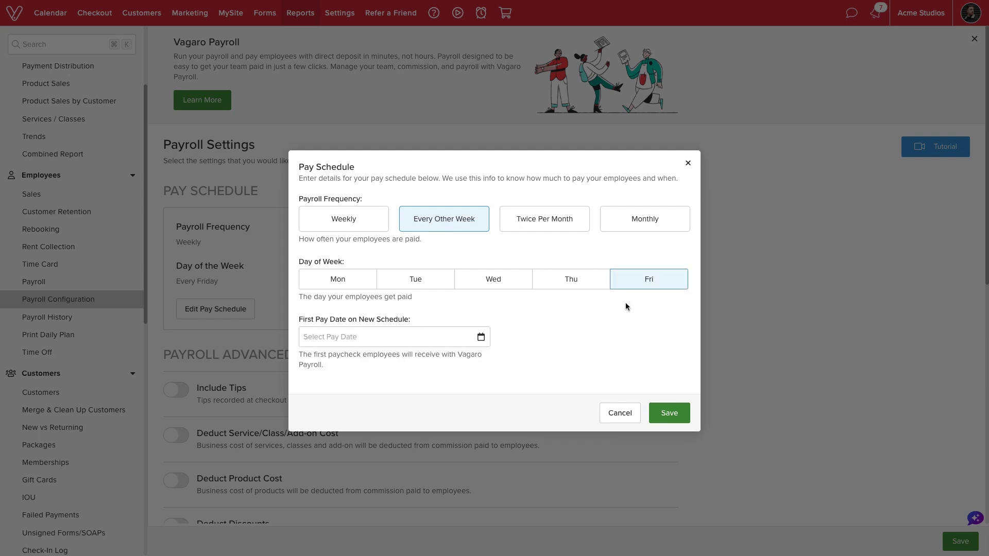
pyautogui.click(480, 338)
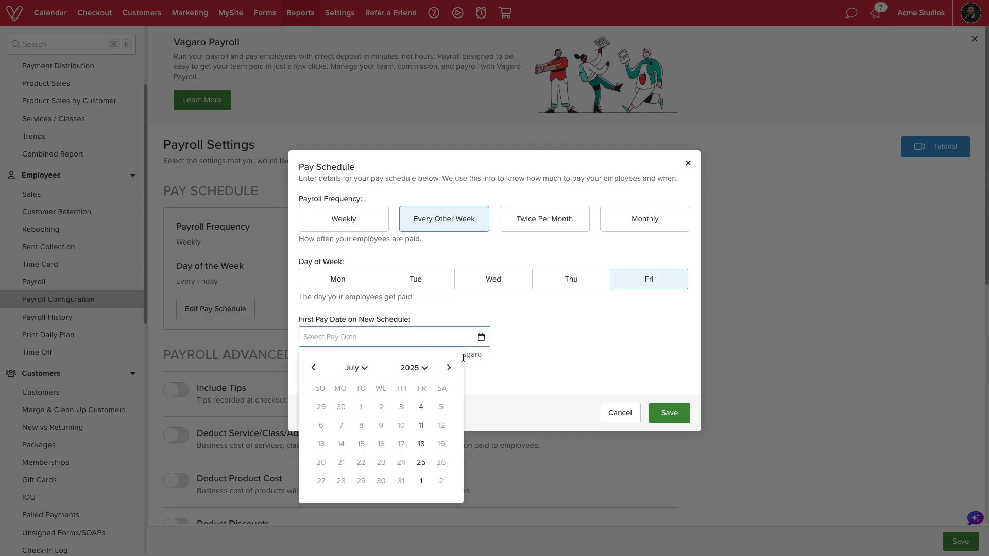
pyautogui.click(420, 404)
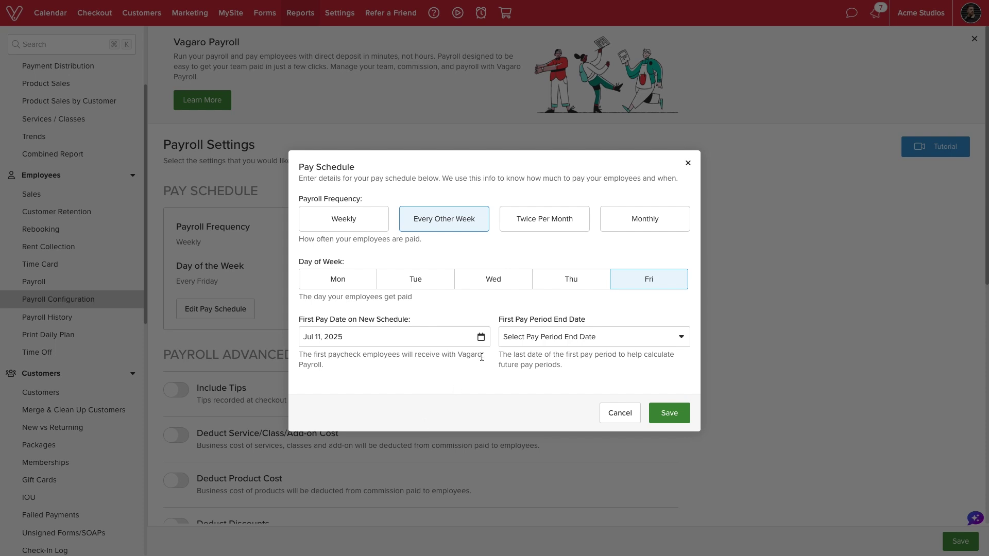
# Step: Set the first pay period end to Jul 07, 2025 and save the pay schedule
pyautogui.click(534, 222)
pyautogui.click(427, 305)
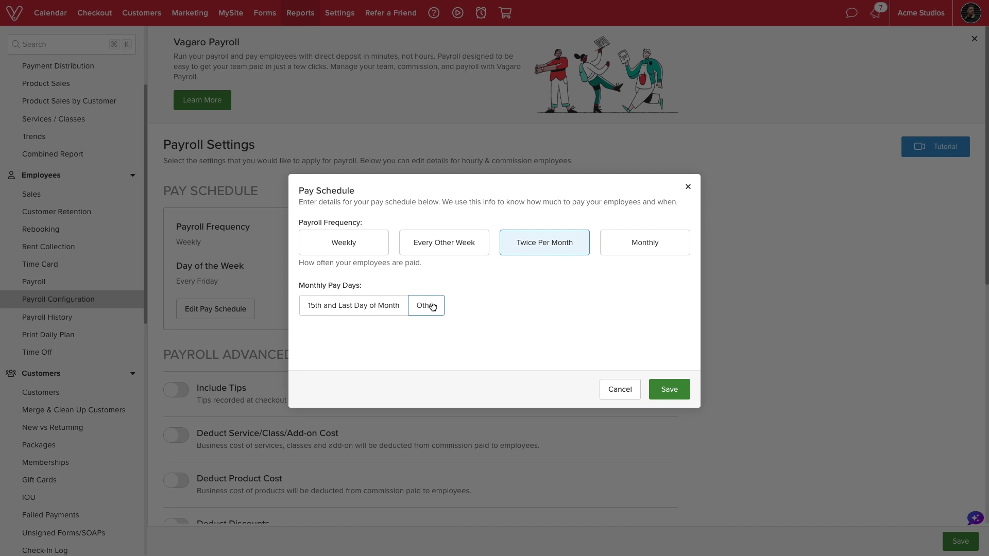
pyautogui.click(433, 331)
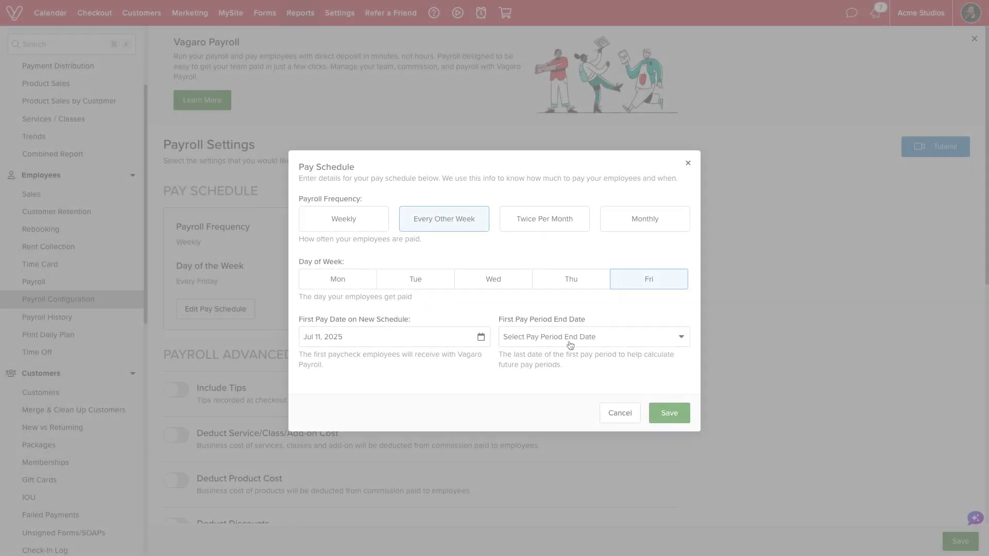
pyautogui.click(566, 340)
pyautogui.click(544, 439)
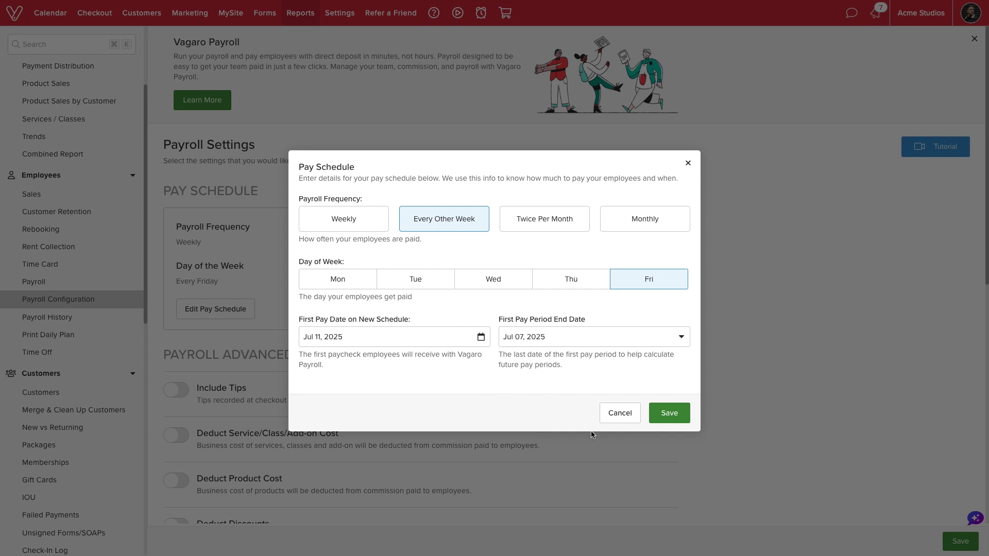
pyautogui.click(657, 413)
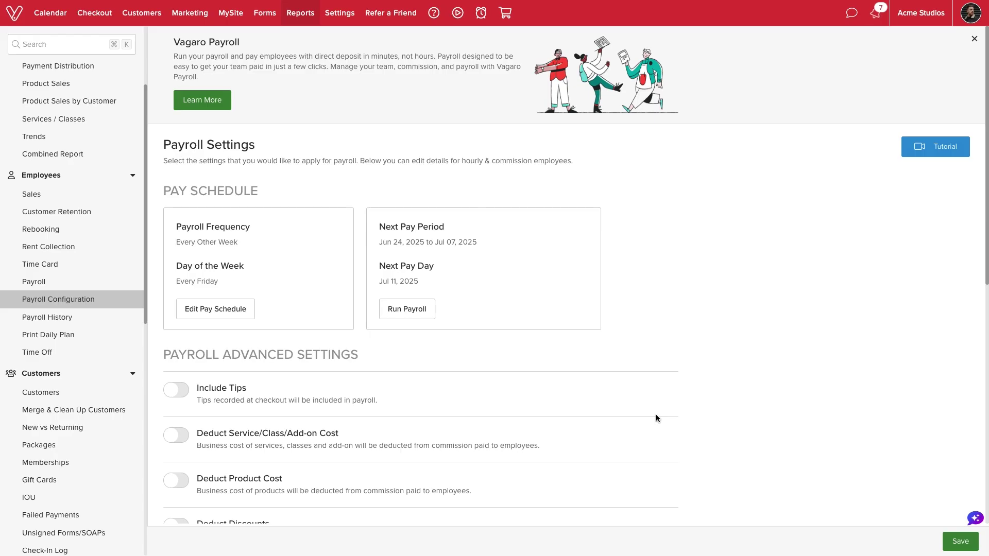
pyautogui.scroll(-4, 657, 414)
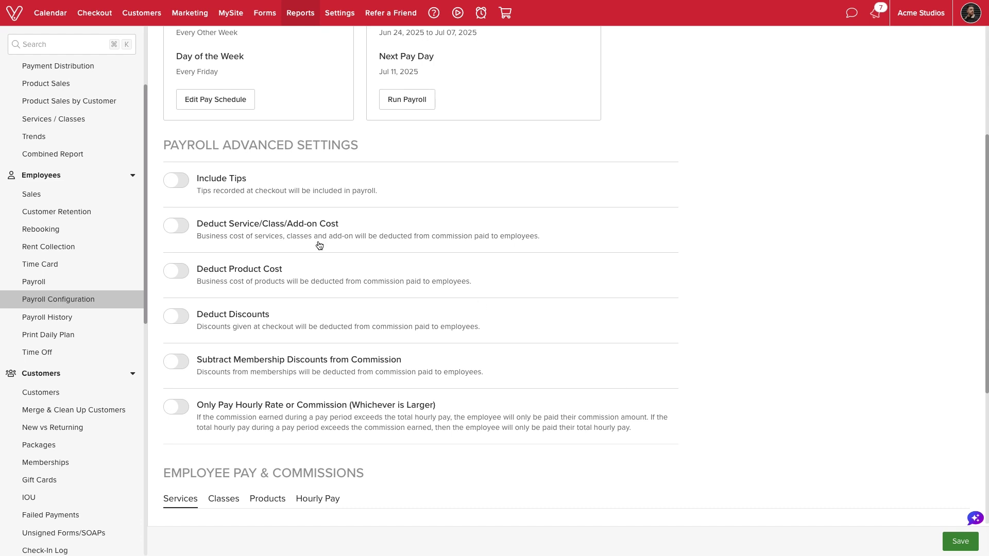
pyautogui.click(180, 189)
pyautogui.click(179, 188)
pyautogui.click(177, 226)
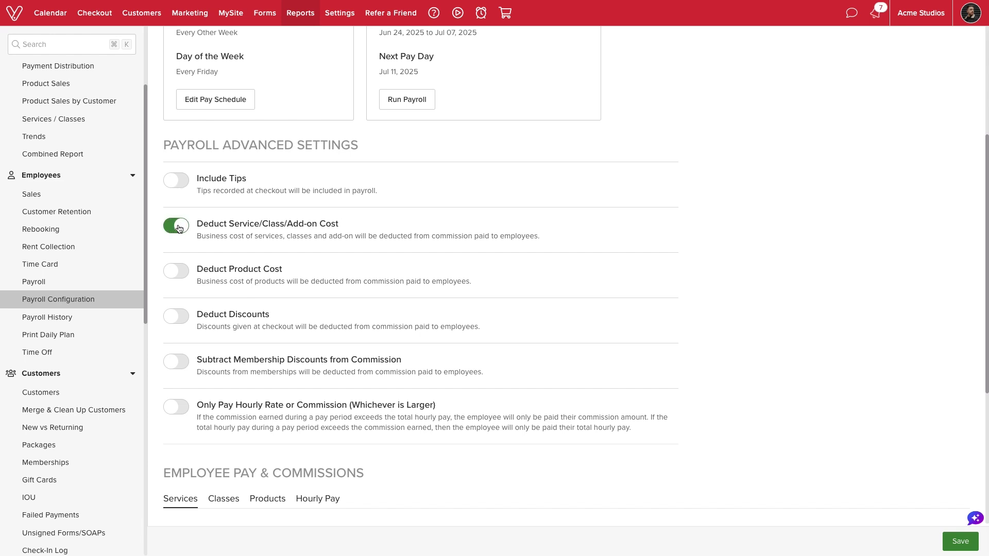
pyautogui.click(177, 272)
pyautogui.click(175, 228)
pyautogui.click(175, 270)
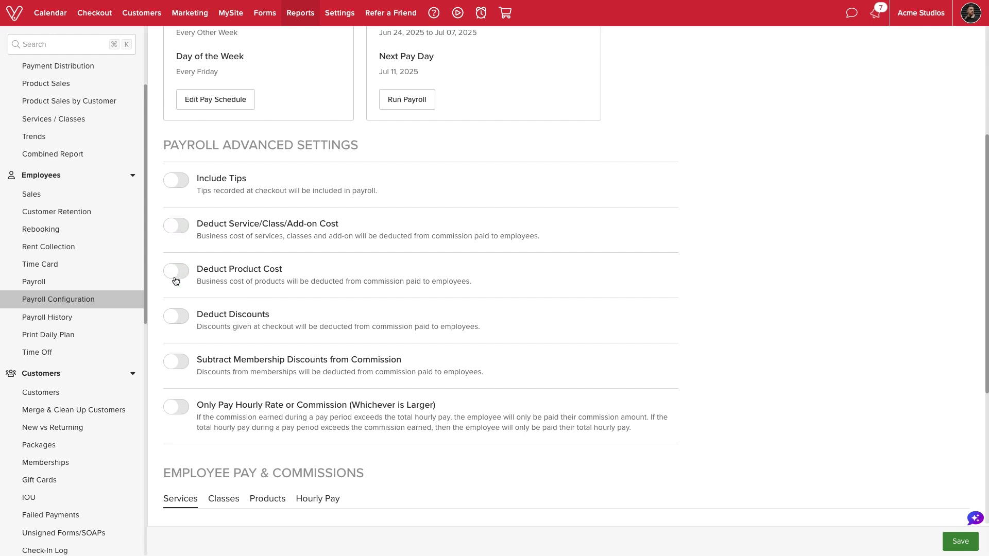
pyautogui.click(175, 316)
pyautogui.click(175, 363)
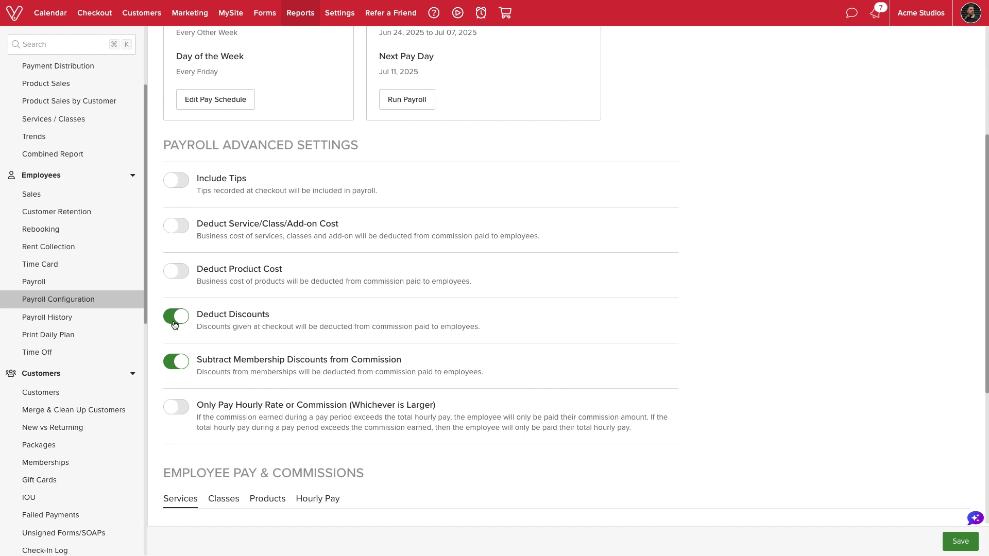
pyautogui.click(174, 322)
pyautogui.click(174, 363)
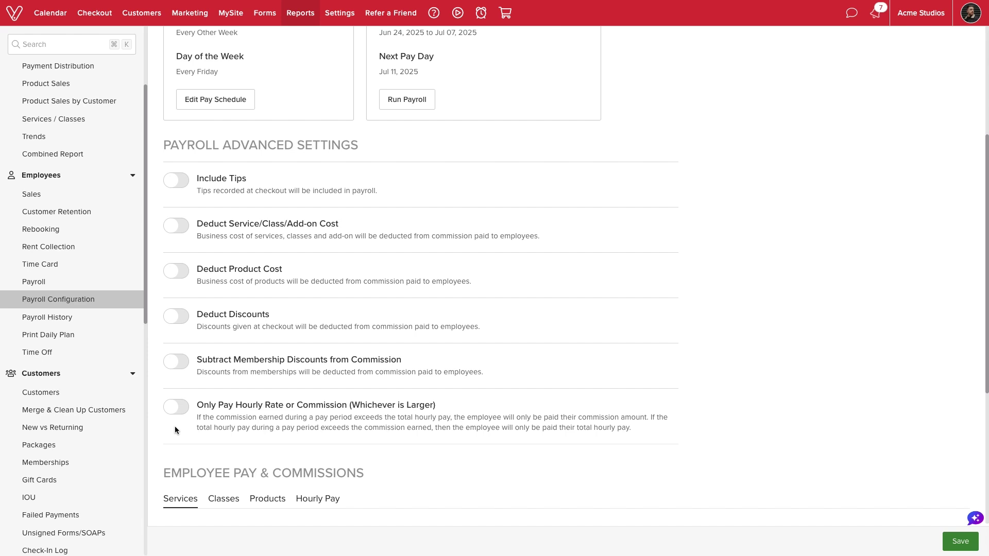
pyautogui.scroll(-5, 175, 425)
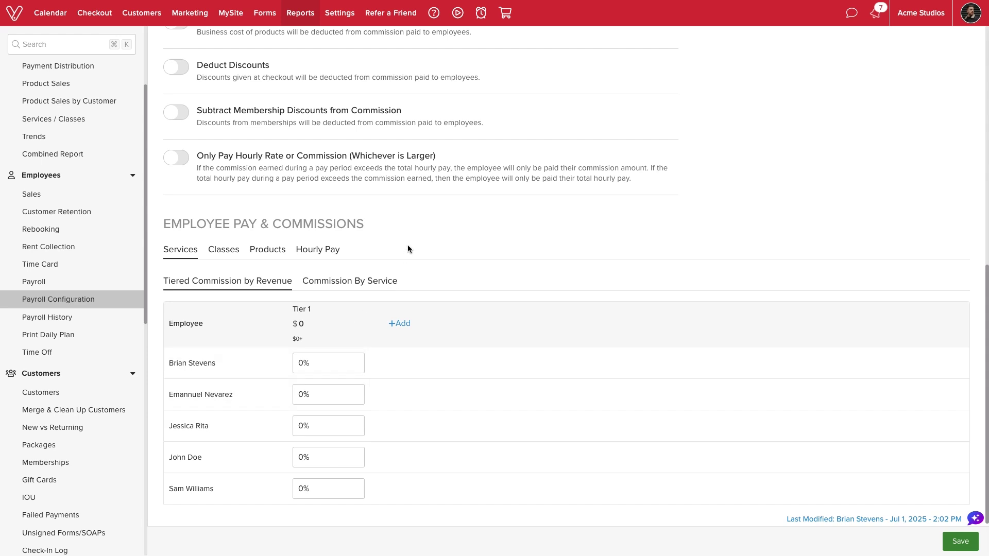
# Step: Set the fourth employee's Receptionist hourly rate to 18.00, then save the payroll settings
pyautogui.click(327, 252)
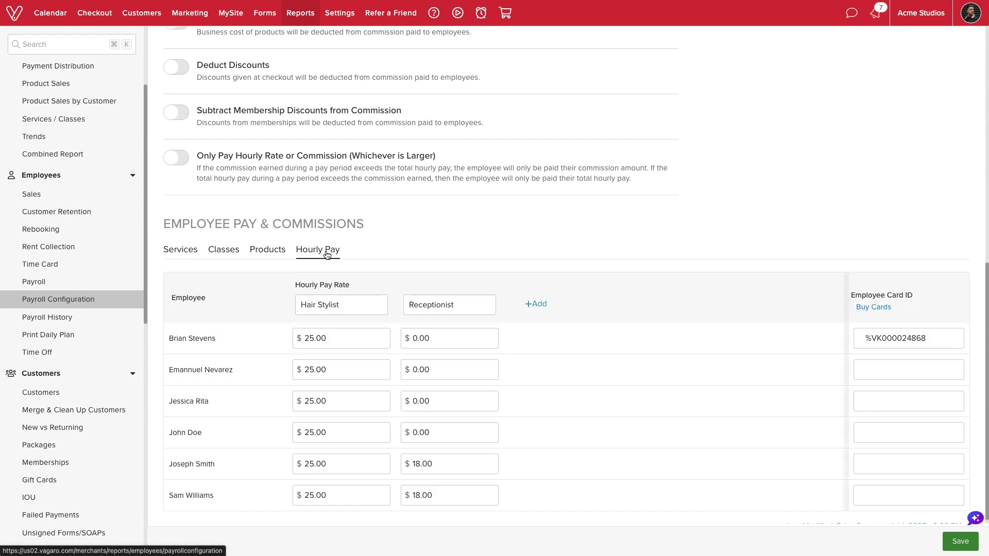
pyautogui.click(433, 437)
pyautogui.write('18')
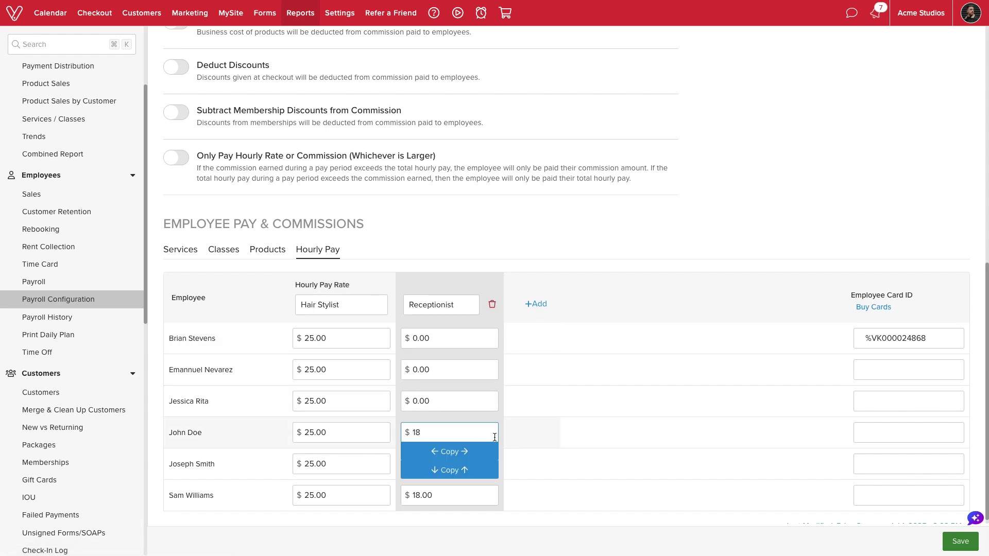
pyautogui.click(547, 437)
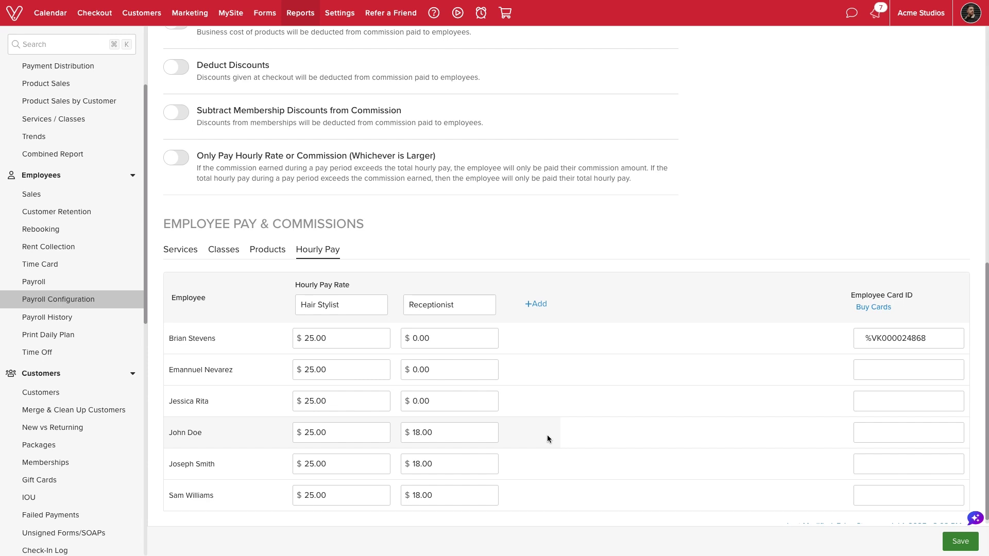
pyautogui.click(176, 258)
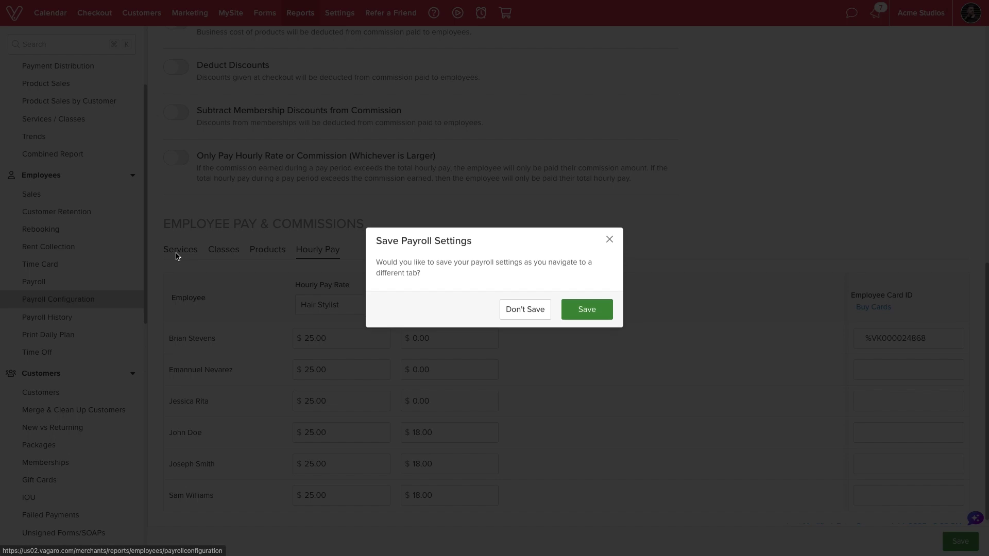
pyautogui.click(572, 312)
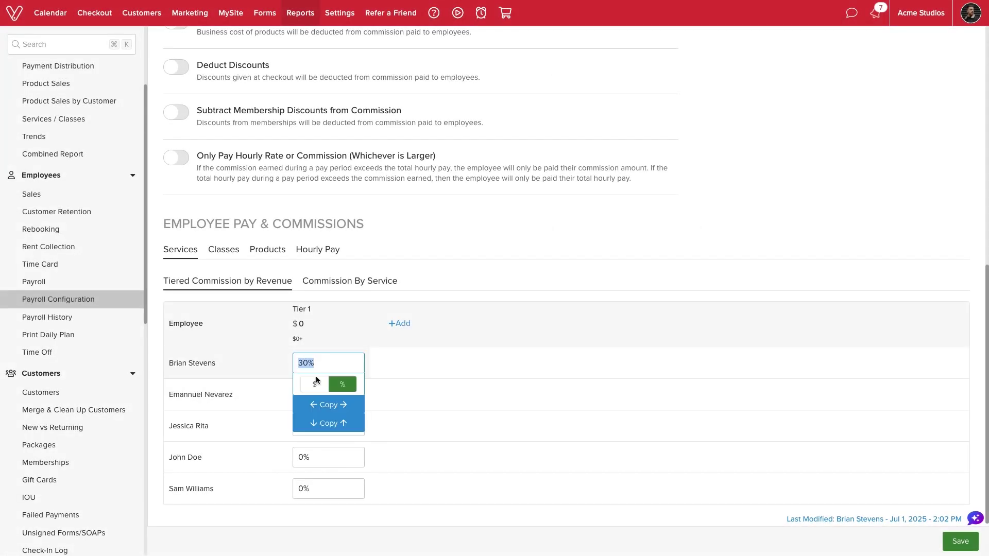
# Step: Set Tier 1 service commission to 30% and copy it to every employee
pyautogui.click(314, 384)
pyautogui.click(317, 365)
pyautogui.click(338, 383)
pyautogui.click(333, 366)
pyautogui.click(331, 421)
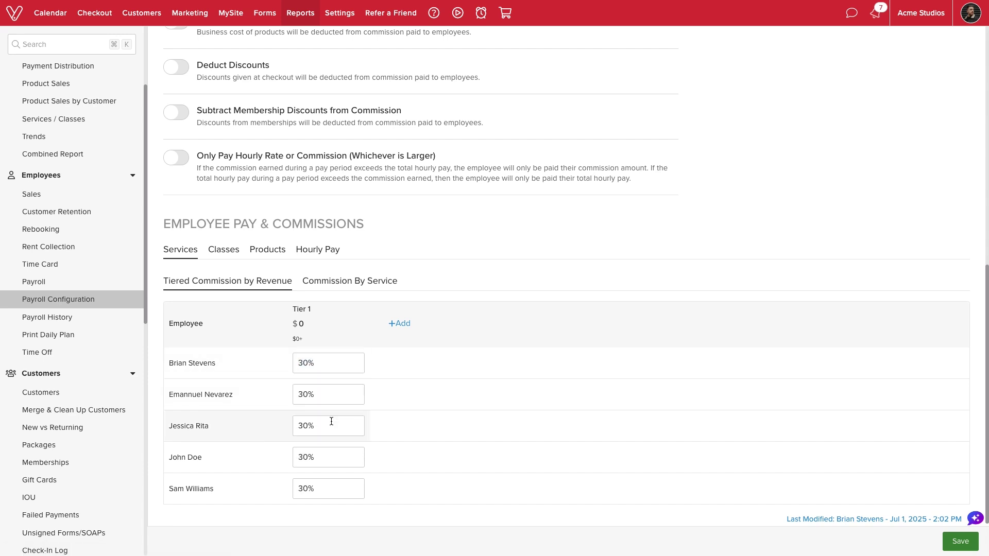
# Step: Add Tier 2 starting at $100 and Tier 3 starting at $200
pyautogui.click(399, 324)
pyautogui.click(397, 323)
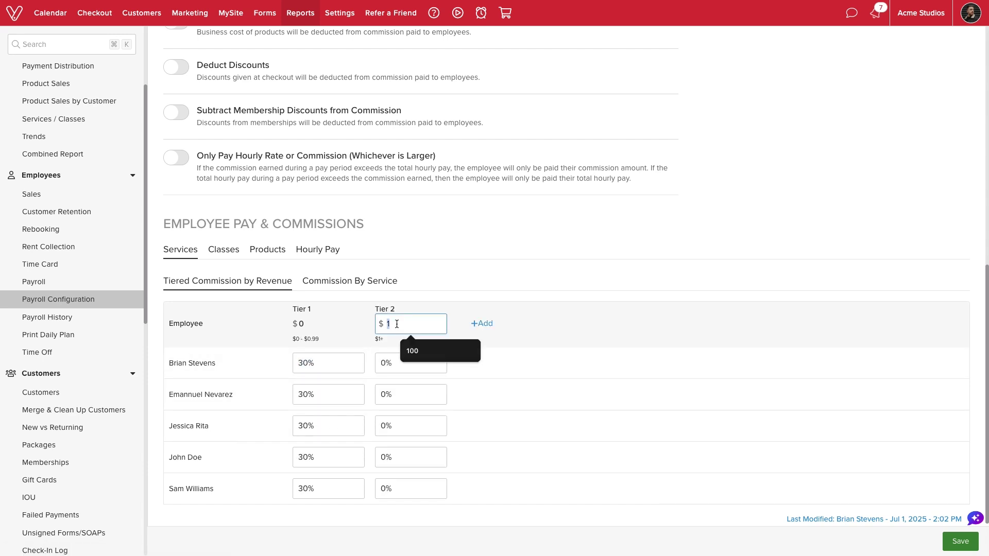
pyautogui.write('100')
pyautogui.click(482, 324)
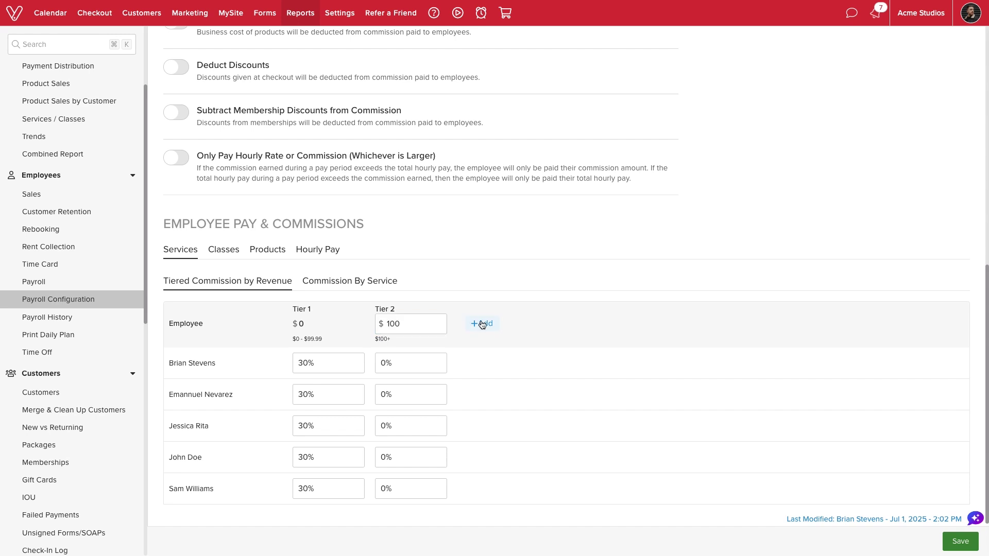
pyautogui.click(482, 324)
pyautogui.click(479, 324)
pyautogui.write('20')
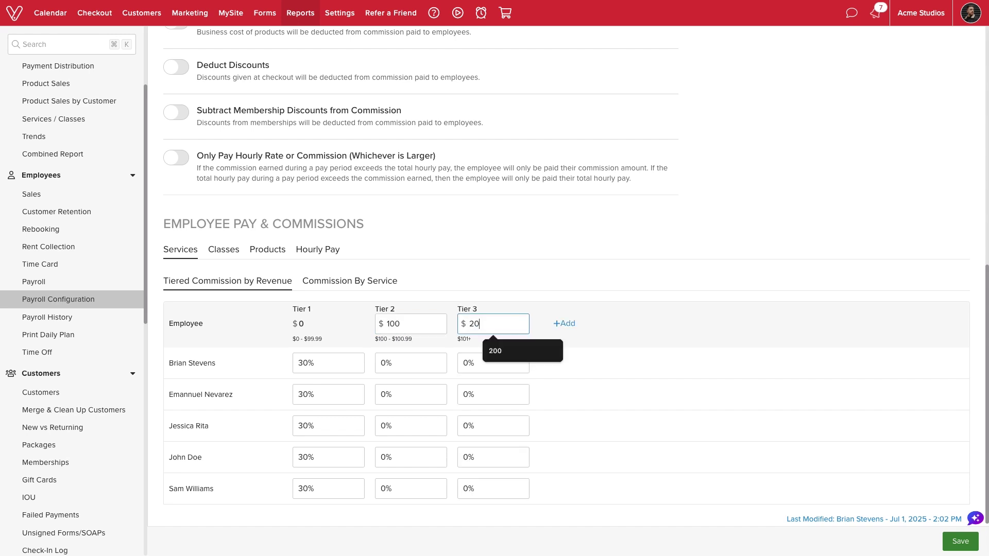
pyautogui.write('0')
pyautogui.click(530, 341)
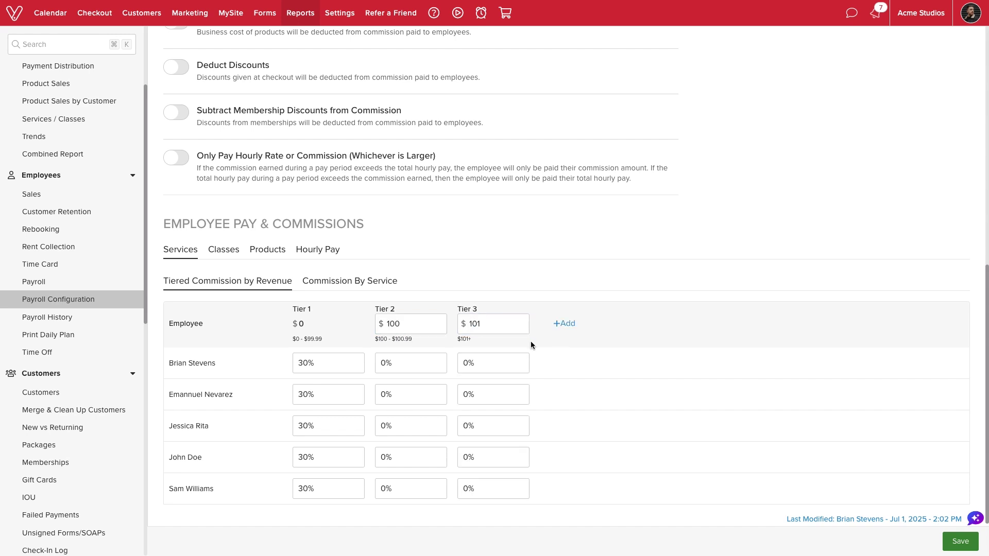
# Step: Set Tier 2 to 40% and Tier 3 to 50%, copying both to every employee
pyautogui.click(418, 365)
pyautogui.write('40')
pyautogui.press('Return')
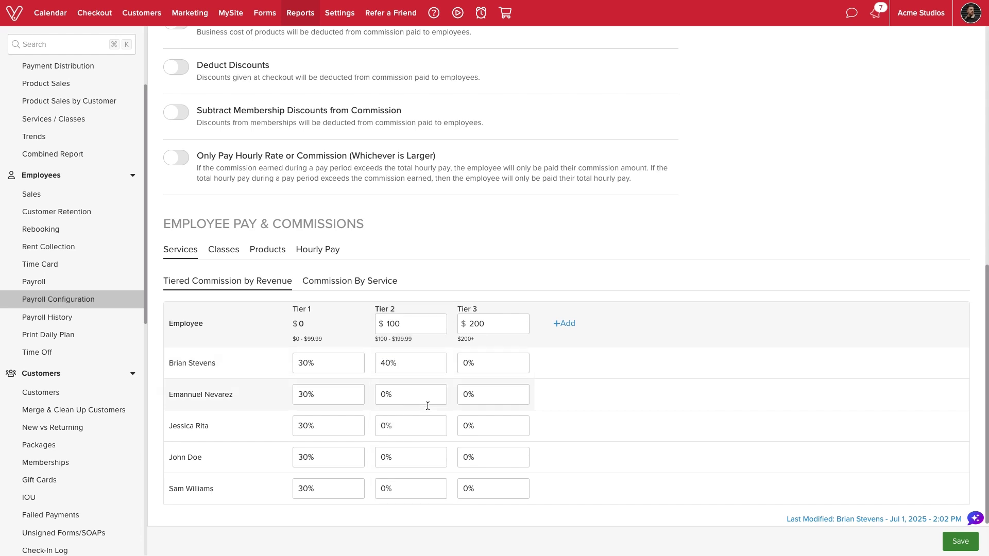
pyautogui.click(413, 361)
pyautogui.click(416, 423)
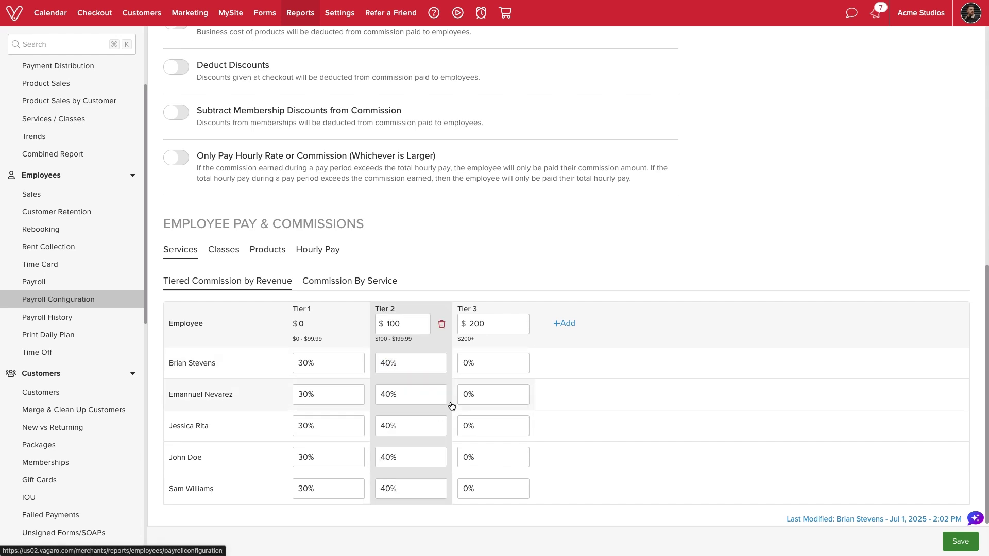
pyautogui.click(487, 362)
pyautogui.write('50')
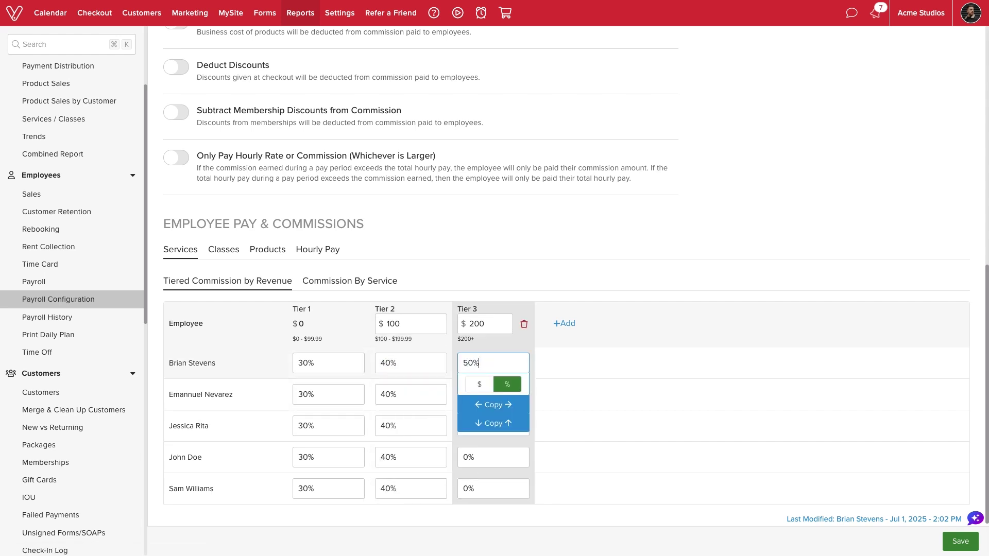
pyautogui.press('Return')
pyautogui.click(490, 362)
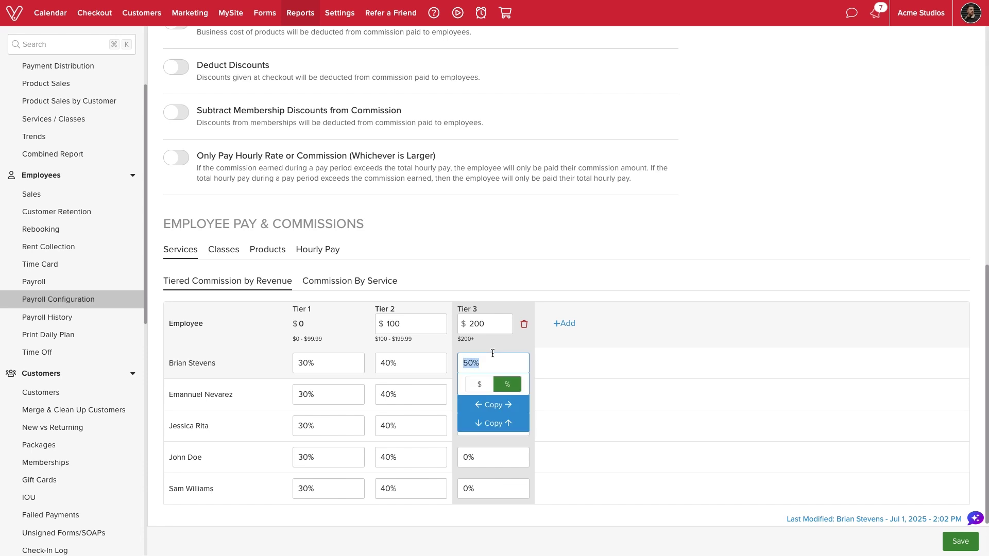
pyautogui.click(489, 423)
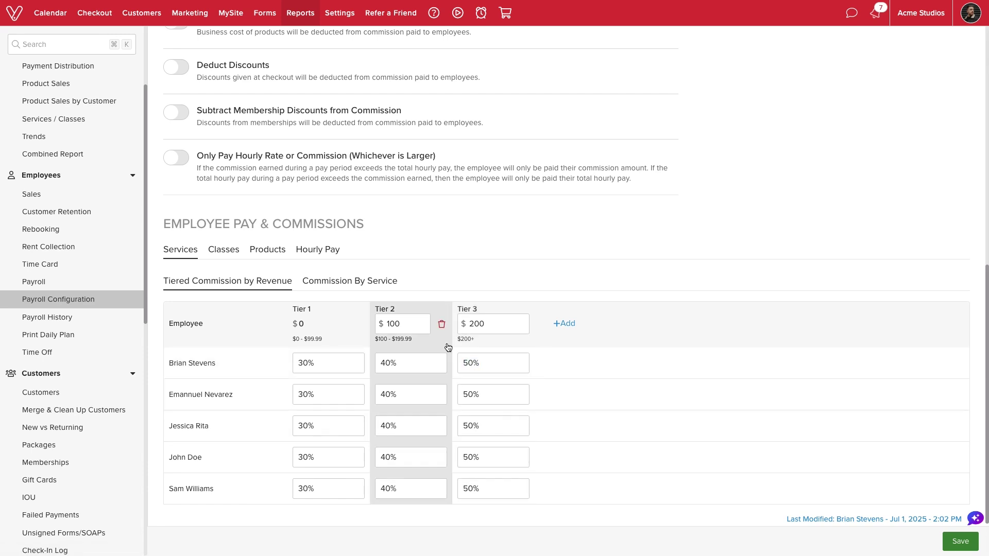
# Step: In Commission By Service, give the second employee a 50% Men's Haircut commission
pyautogui.click(386, 284)
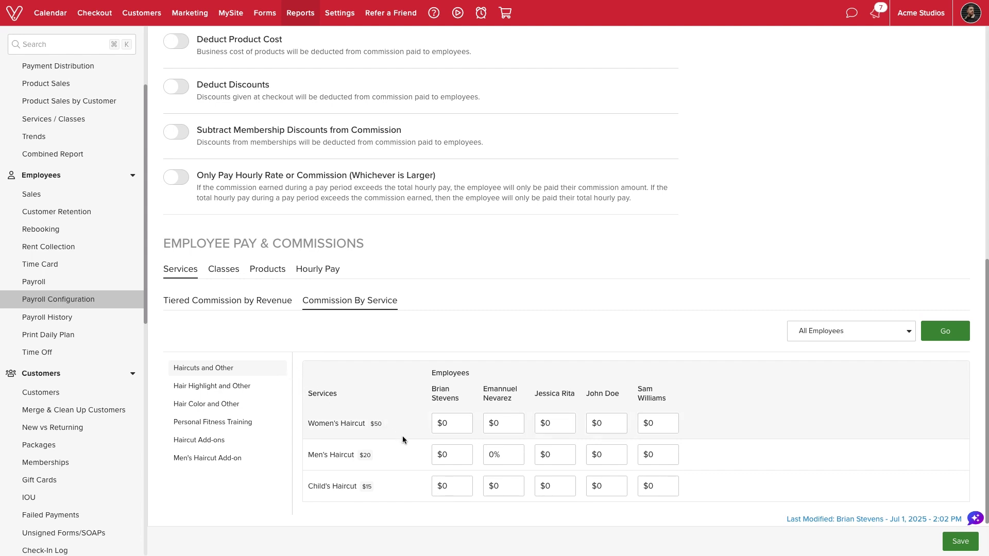
pyautogui.click(493, 456)
pyautogui.write('50')
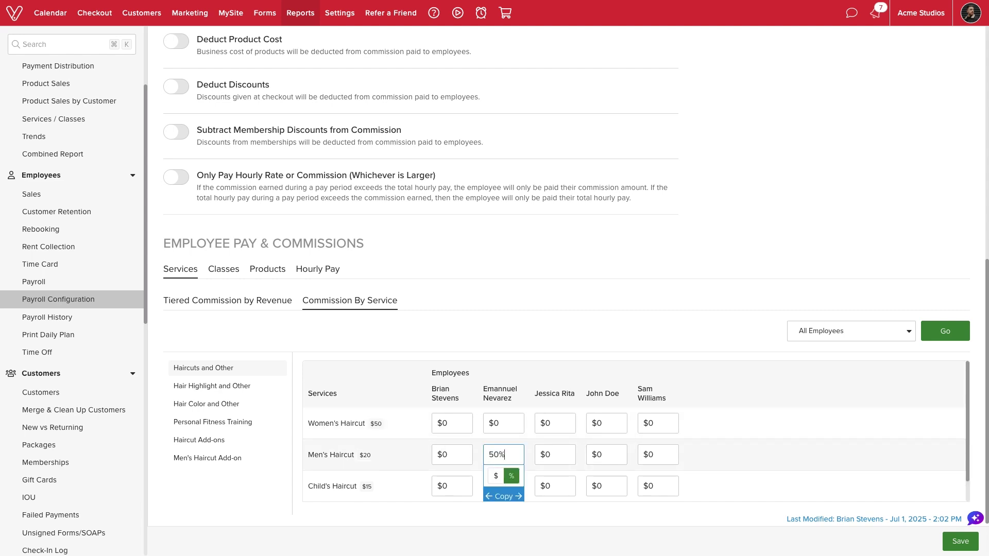
pyautogui.click(531, 457)
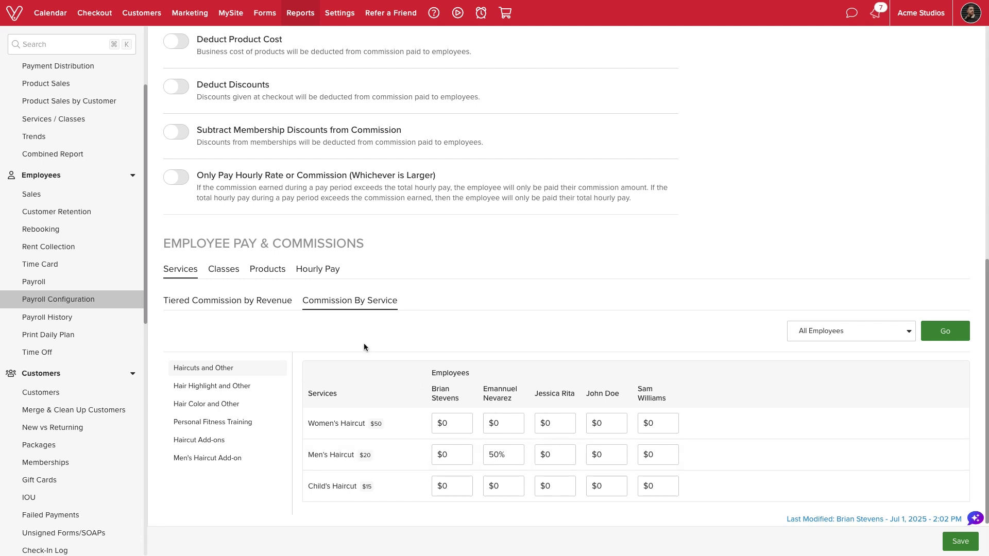
pyautogui.click(234, 273)
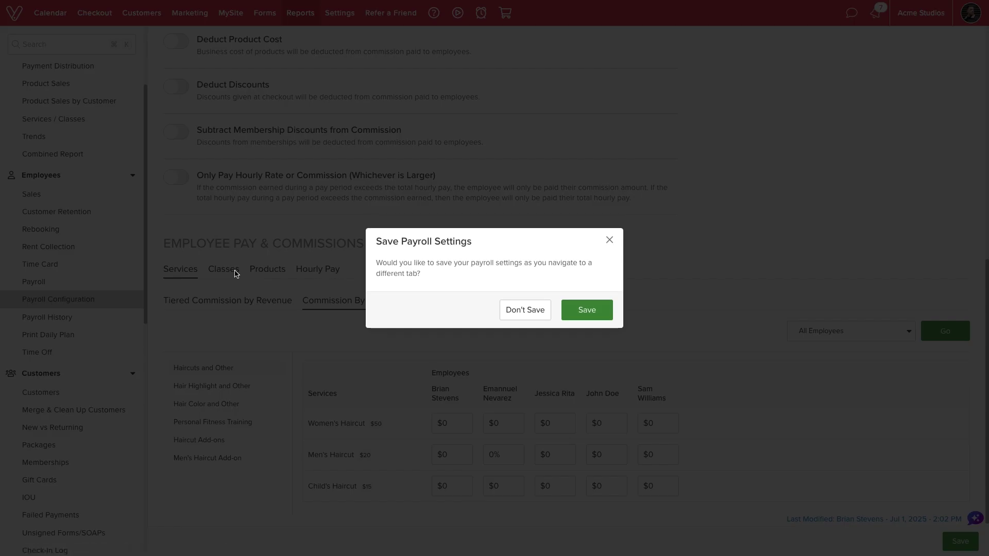
# Step: Save the service commissions and review the attendee-based class tiers of $5–$25
pyautogui.click(577, 310)
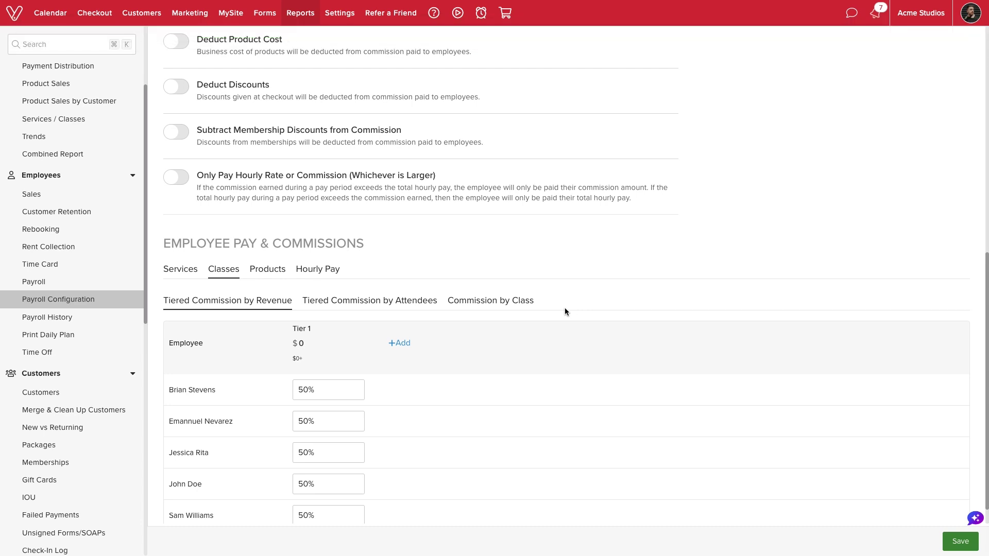
pyautogui.click(394, 304)
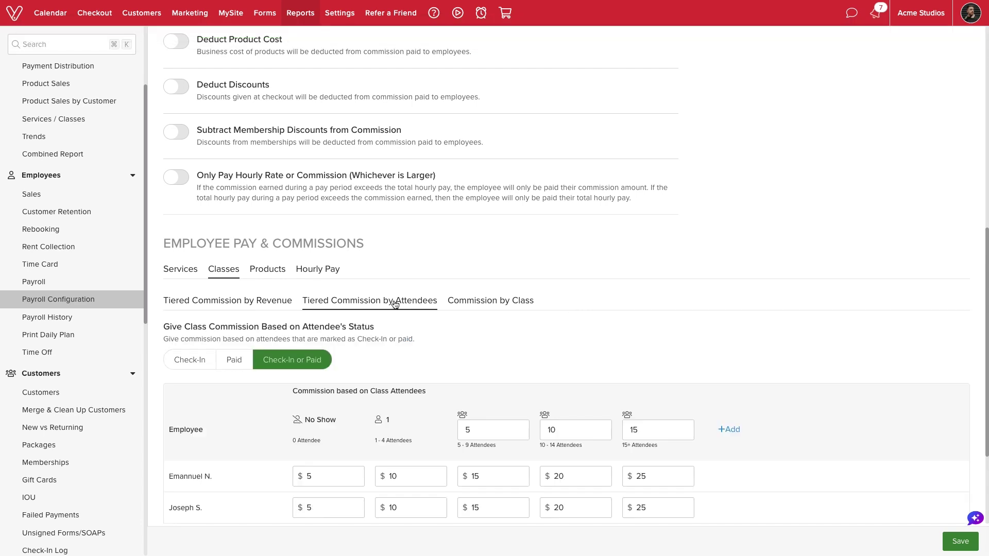
pyautogui.scroll(-3, 394, 304)
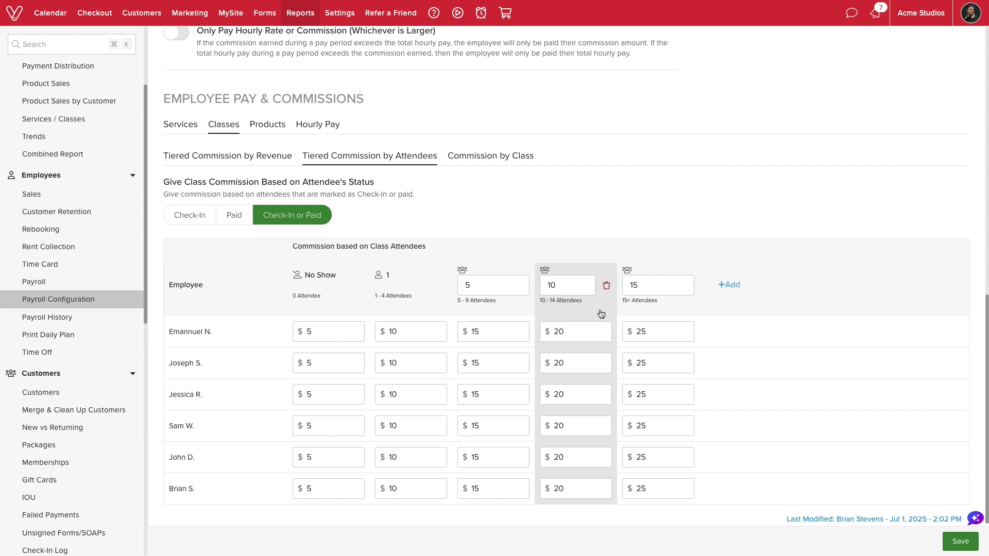
# Step: Save the payroll configuration with the attendee-based class commission tiers
pyautogui.click(951, 547)
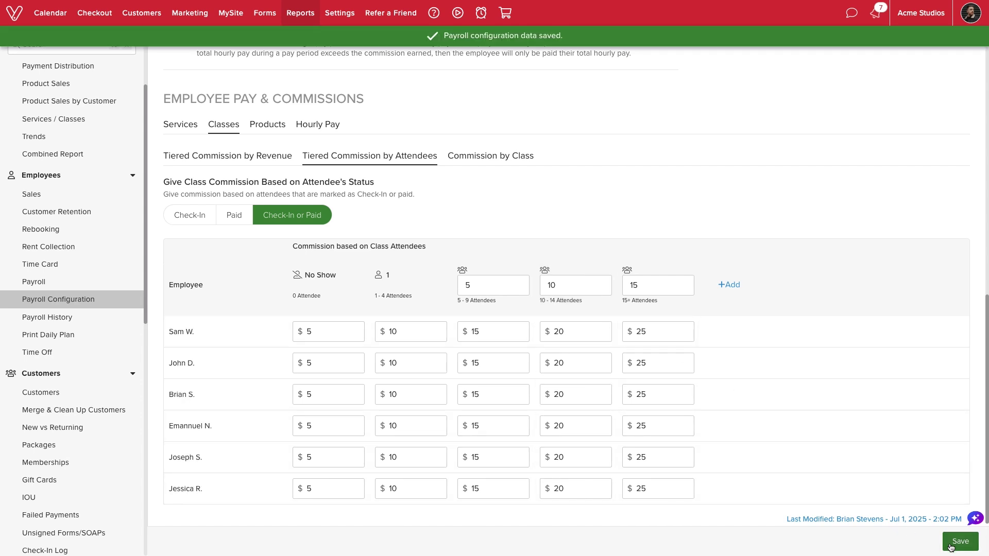